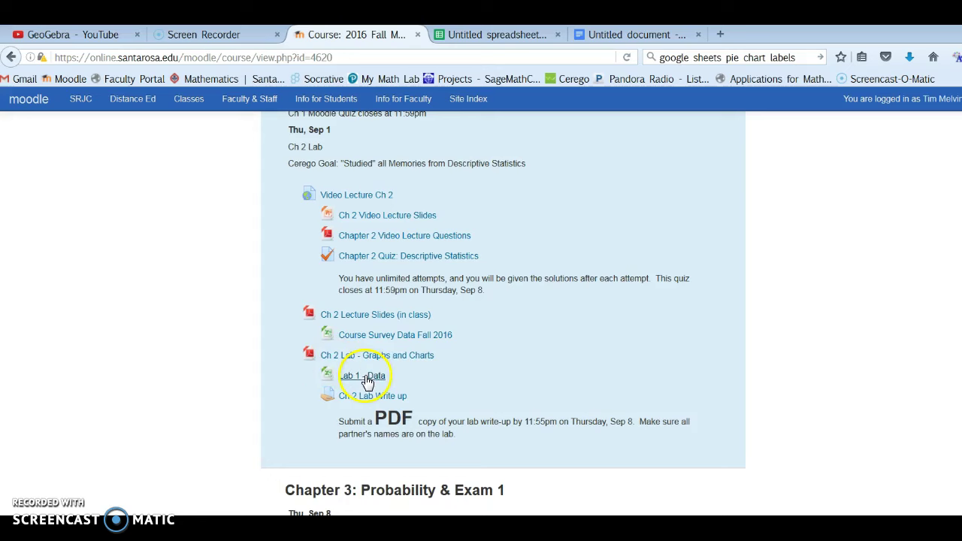
Open Lab 1 - Data.xlsx from the course page in Microsoft Excel, enable editing and show the Education sheet
left_click(366, 377)
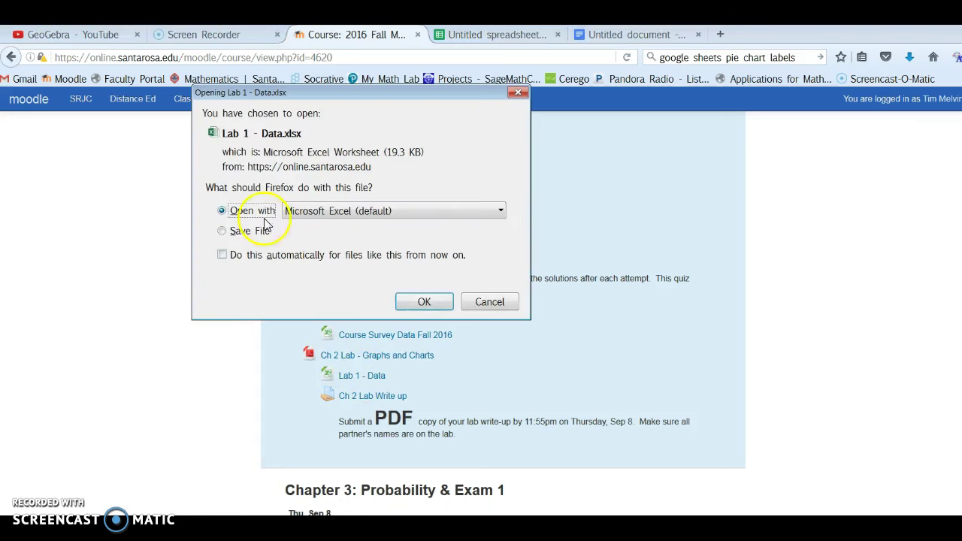
left_click(411, 295)
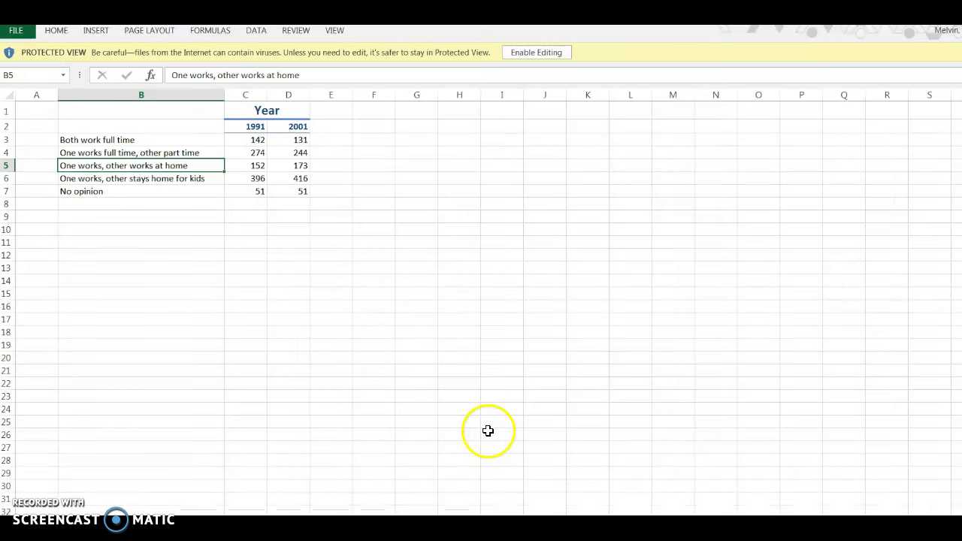
left_click(536, 52)
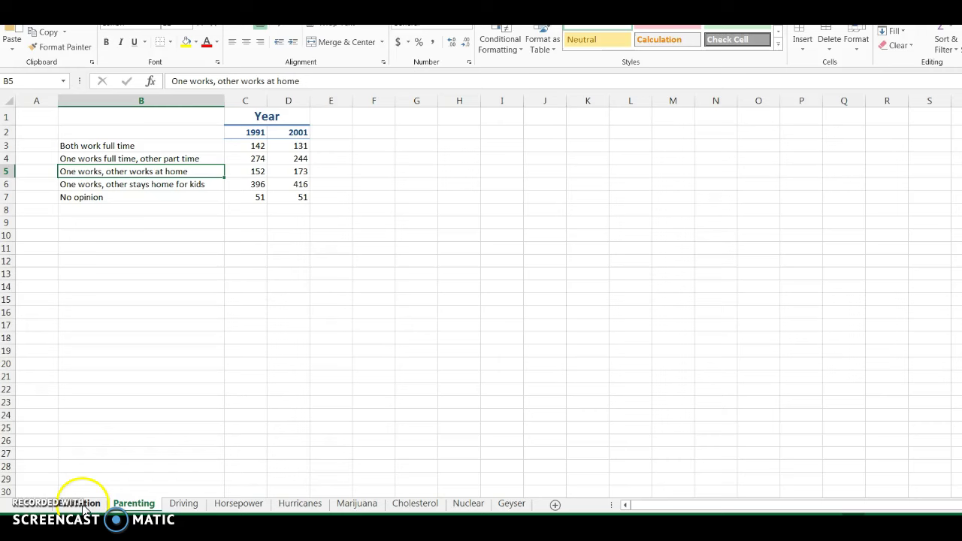
left_click(85, 505)
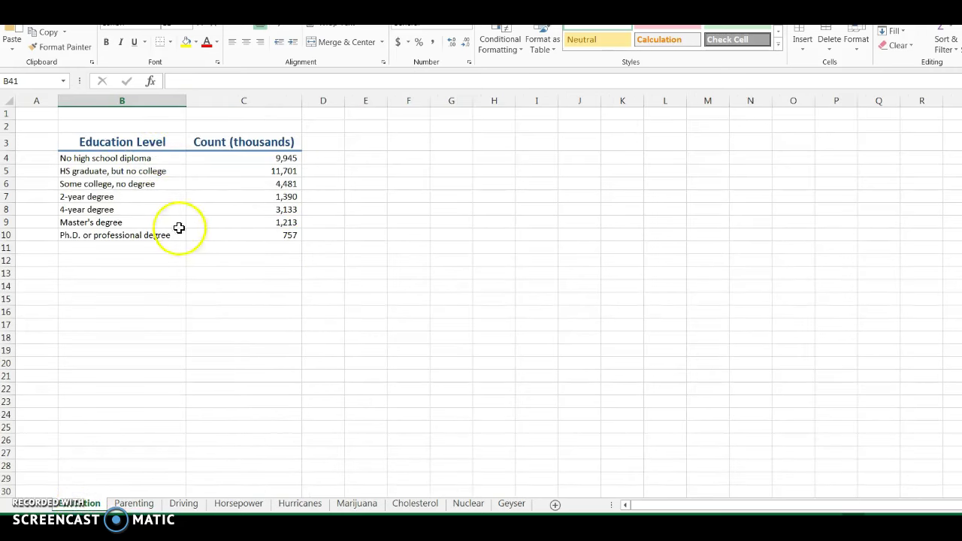
Return to the Moodle course page and open the Ch 2 Lab - Graphs and Charts document to read its instructions
key("alt+Tab")
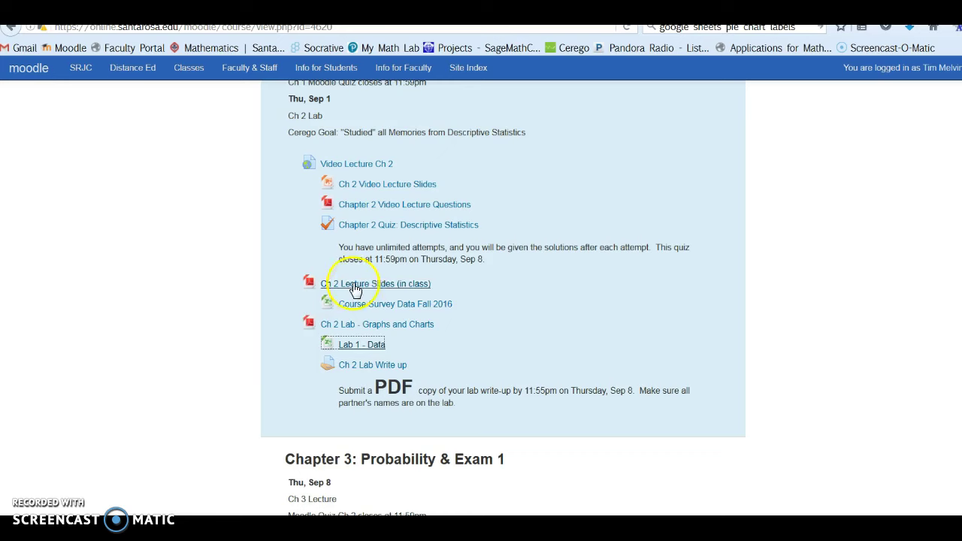
left_click(348, 325)
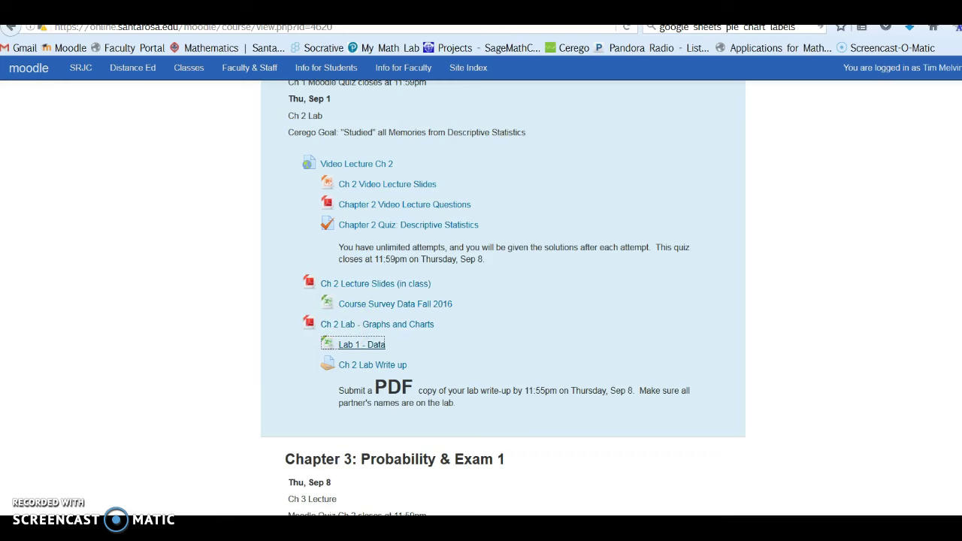
scroll(224, 223, "down", 1)
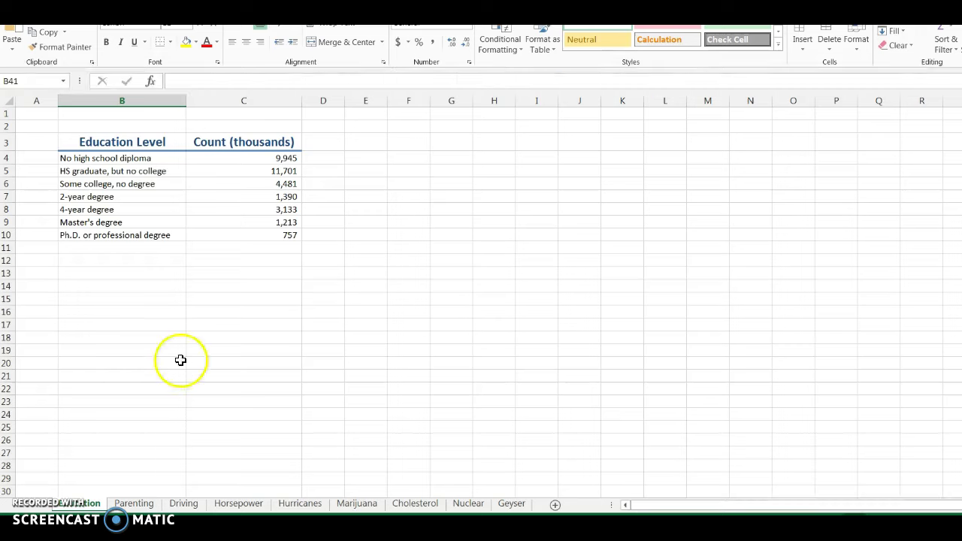
Copy the education level table B3:C10 from the Excel workbook and paste it at A1 of Sheet3 in Google Sheets
left_click_drag(68, 141, 260, 234)
right_click(150, 185)
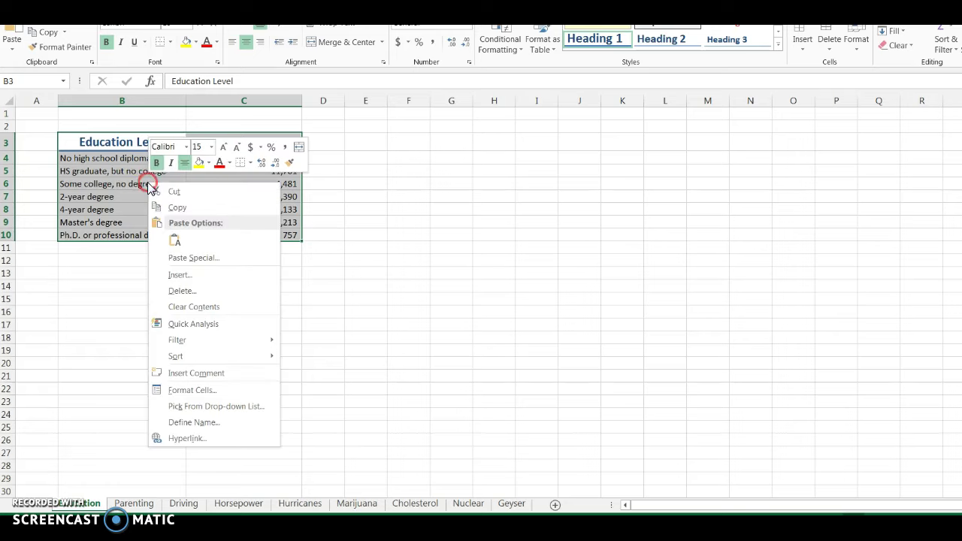
left_click(193, 208)
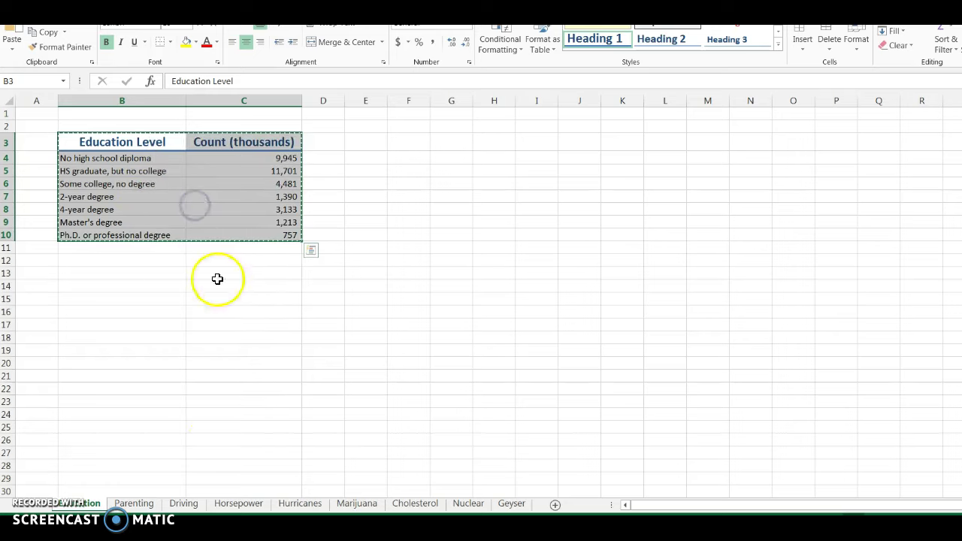
key("alt+Tab")
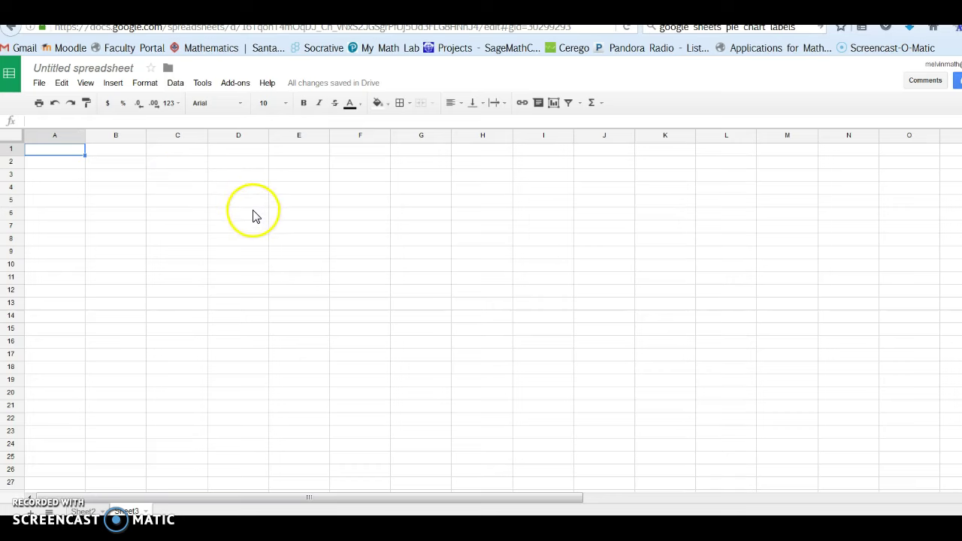
key("ctrl+v")
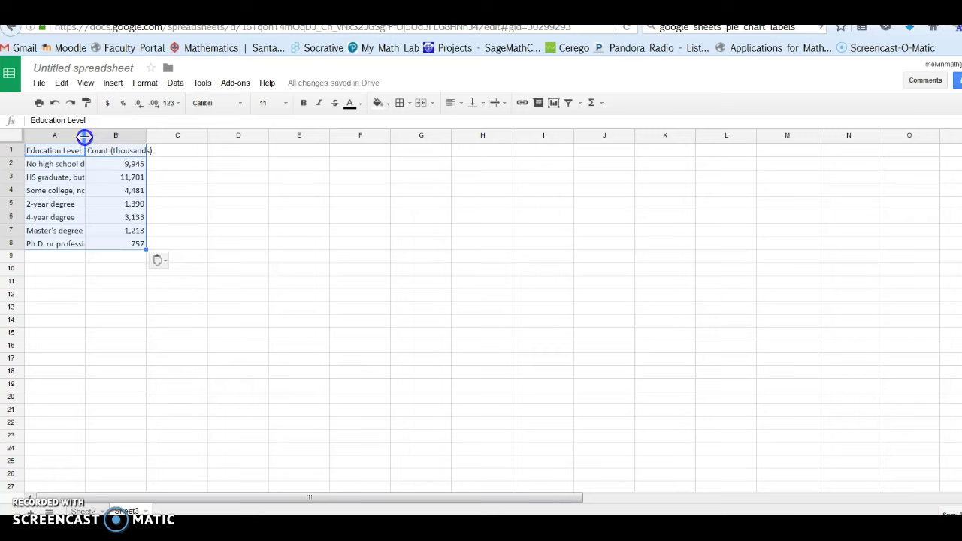
Fit the widths of columns A and B to their contents
double_click(84, 136)
left_click(189, 135)
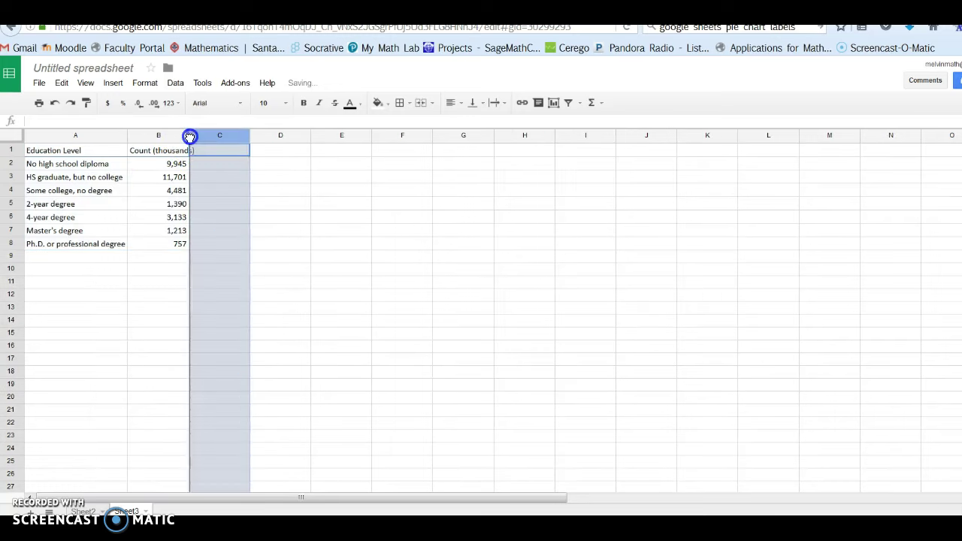
double_click(188, 135)
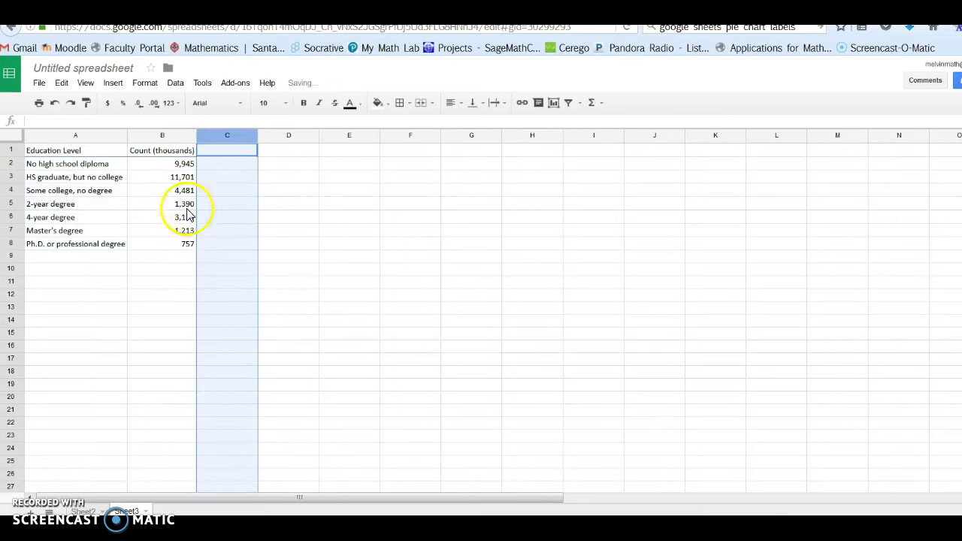
left_click(171, 244)
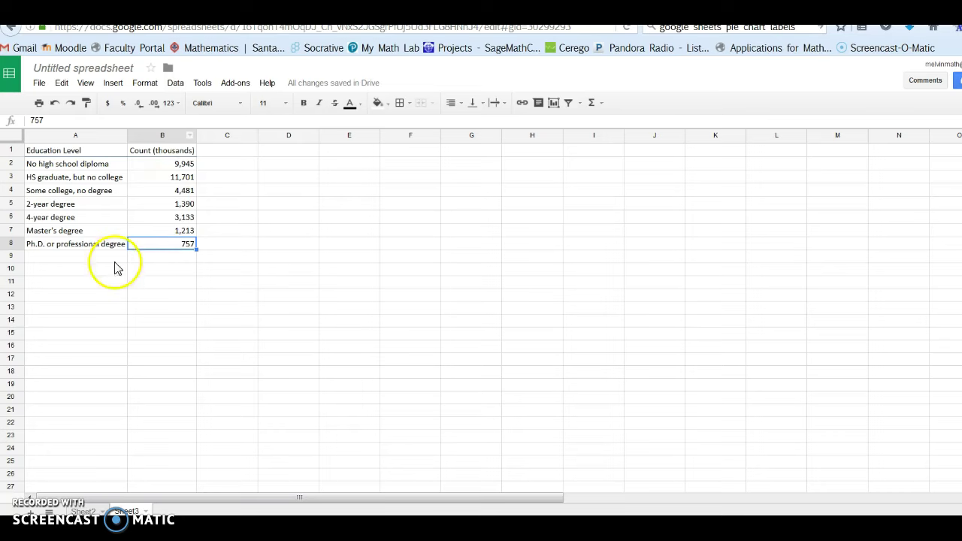
Start a chart from the range A1:B8, compare the bar type and choose the standard column type
left_click_drag(101, 152, 169, 255)
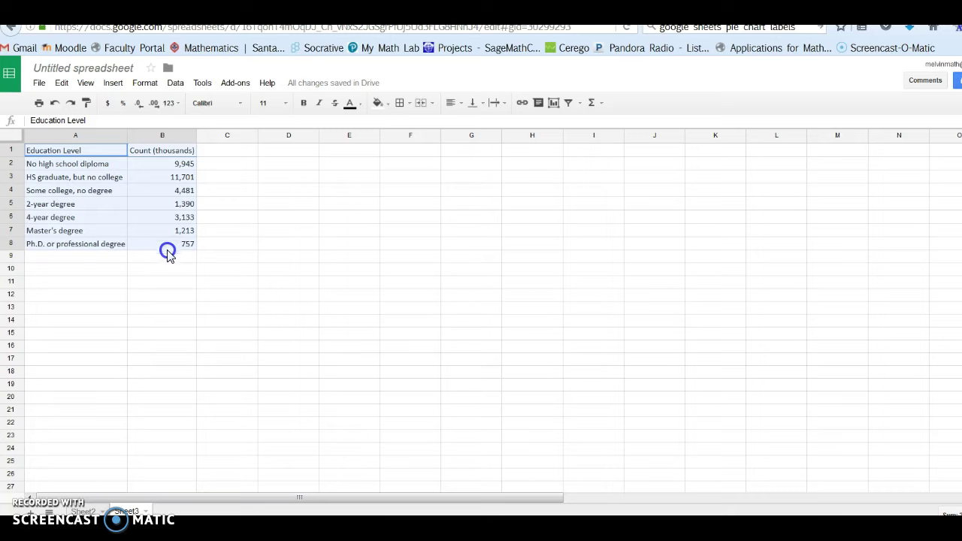
left_click(114, 84)
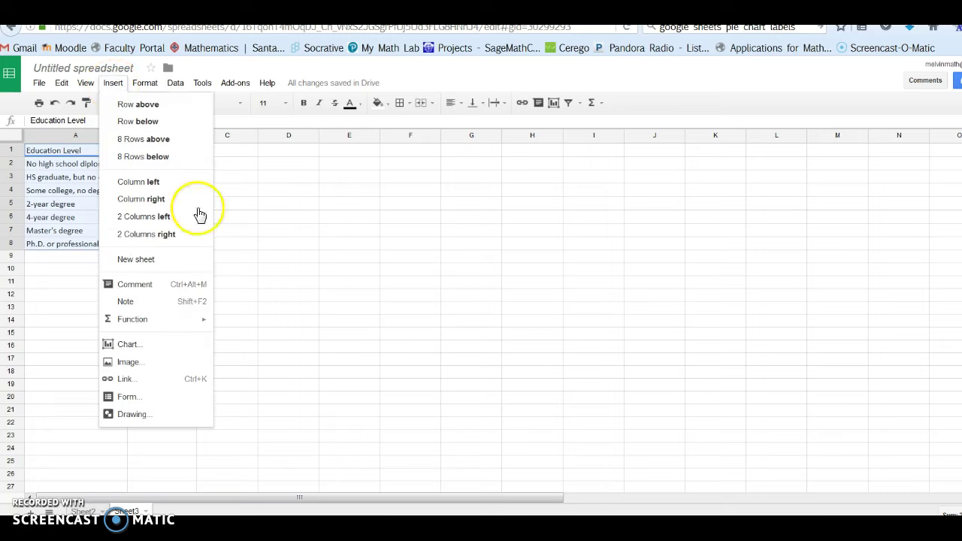
left_click(135, 348)
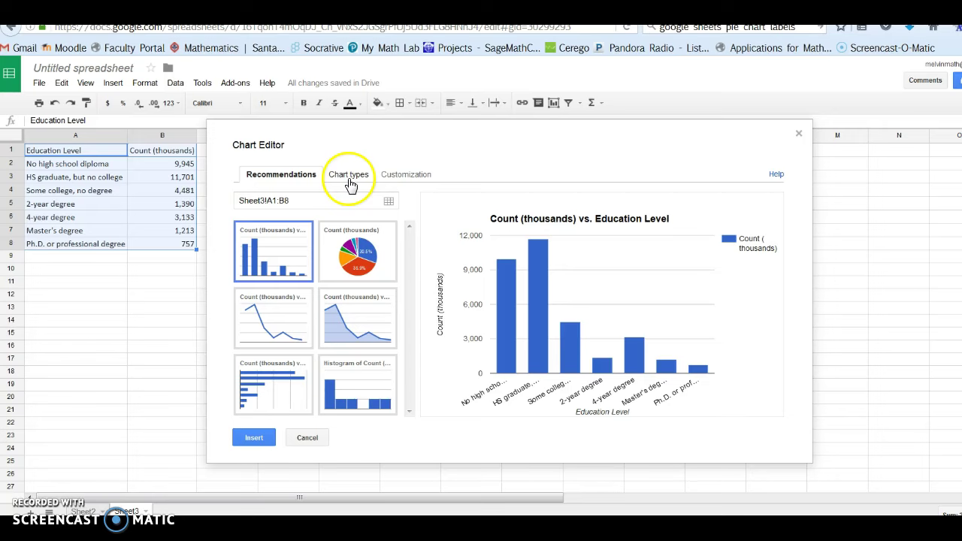
left_click(350, 181)
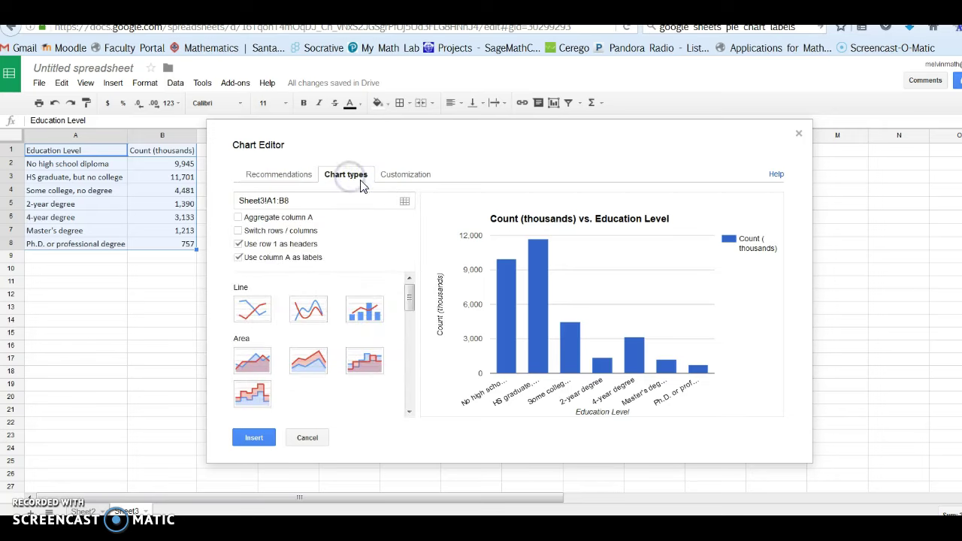
left_click_drag(409, 295, 408, 328)
left_click(248, 298)
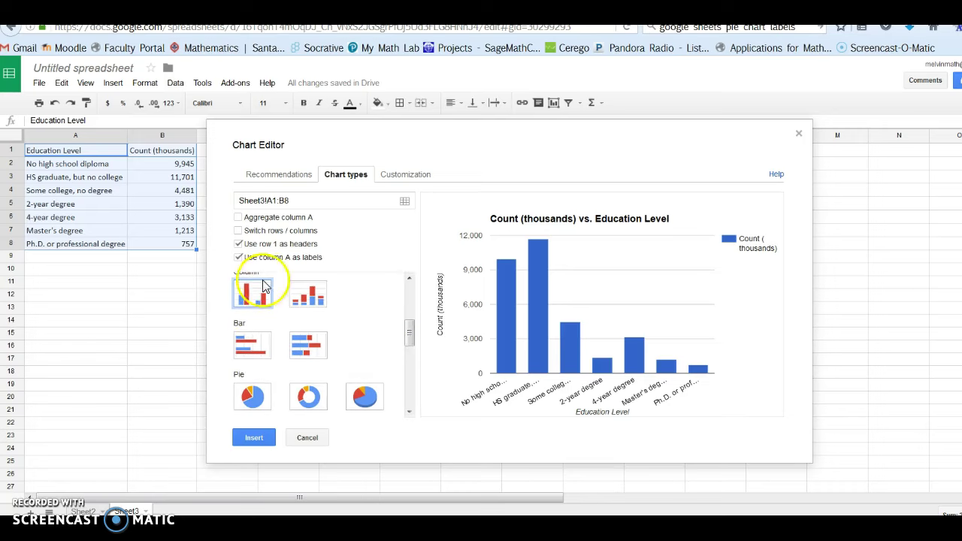
left_click(254, 298)
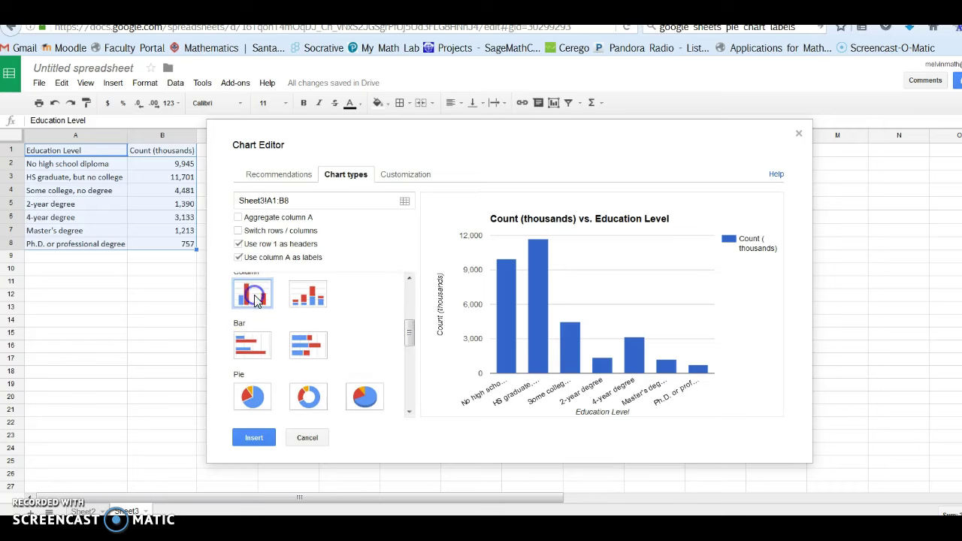
left_click(258, 353)
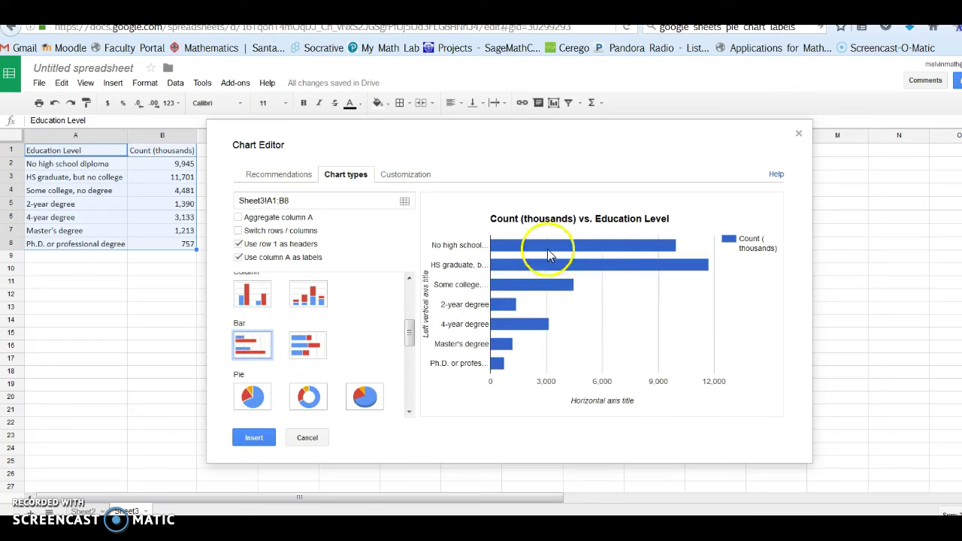
left_click(252, 295)
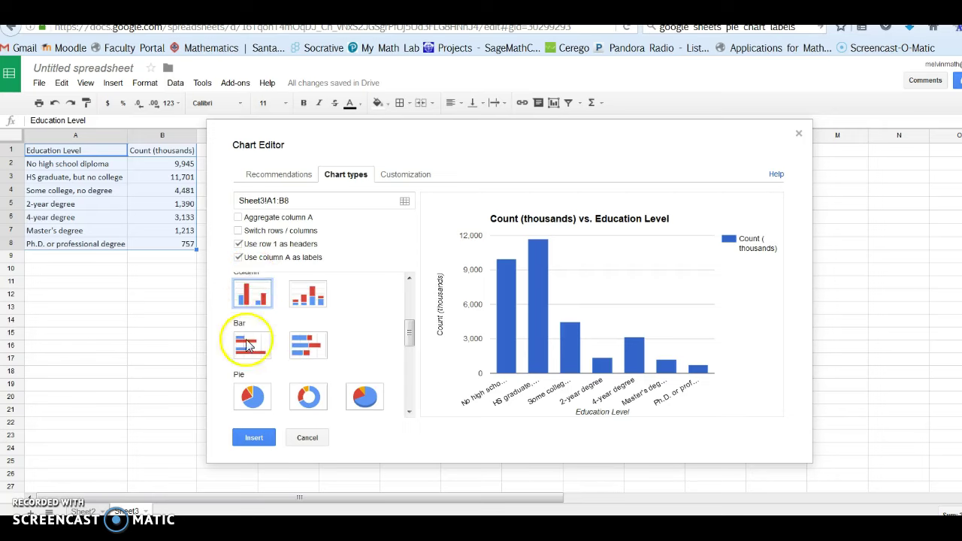
Set the chart title to "Education Levels of 65 Year old People and Up"
left_click(406, 179)
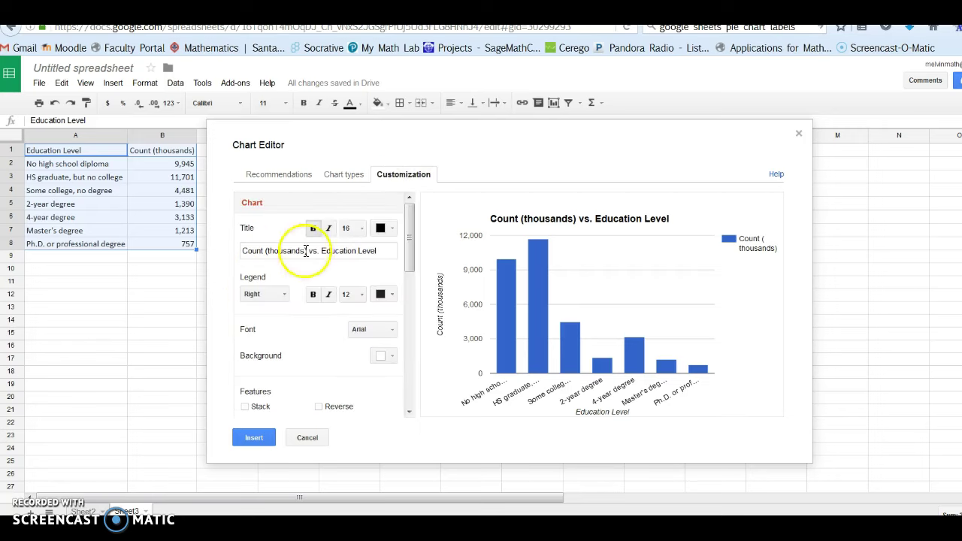
left_click_drag(382, 252, 212, 237)
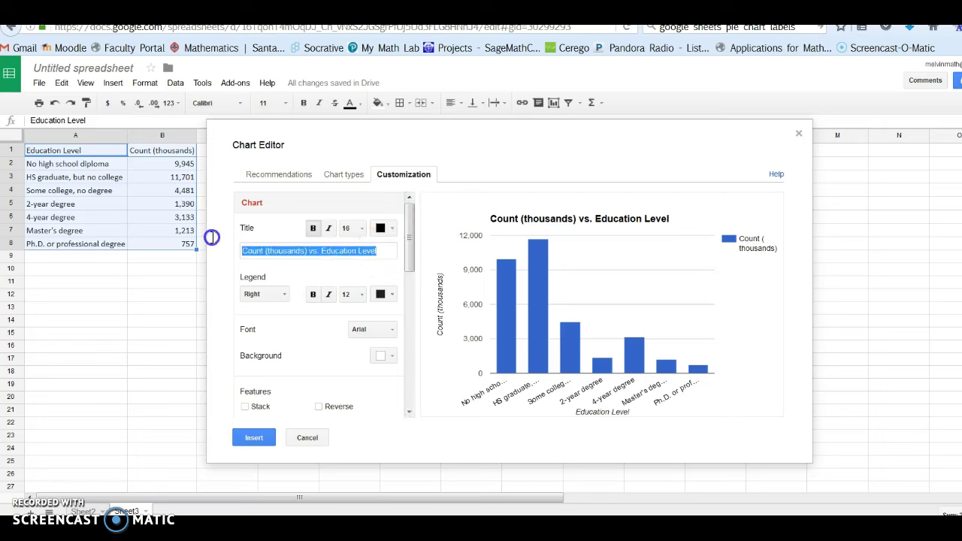
type("E")
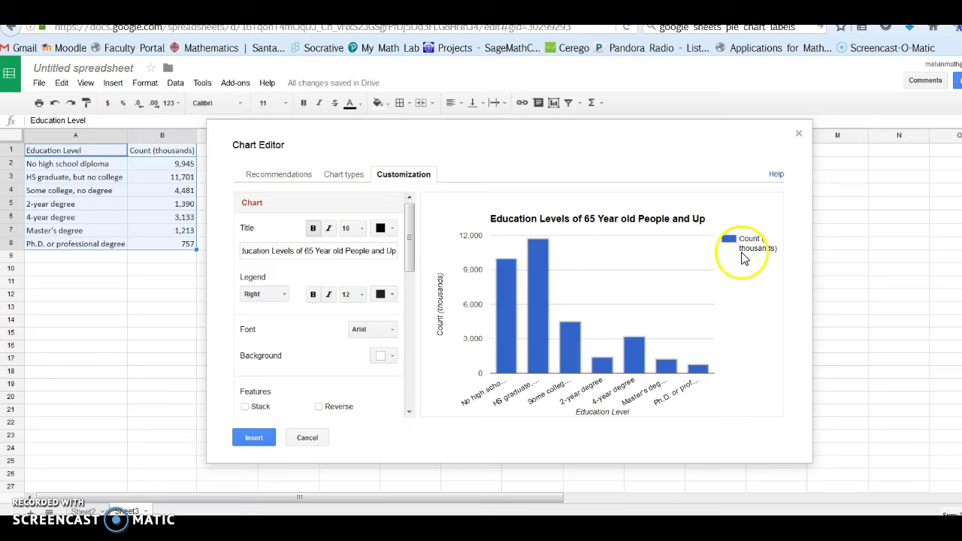
Set the chart's legend to None and insert the column chart into the sheet
left_click(287, 295)
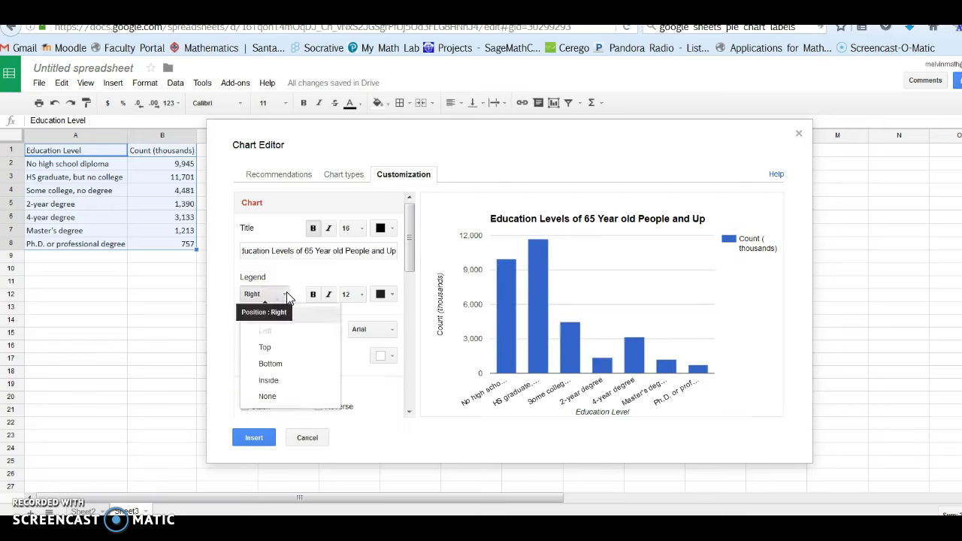
left_click(268, 397)
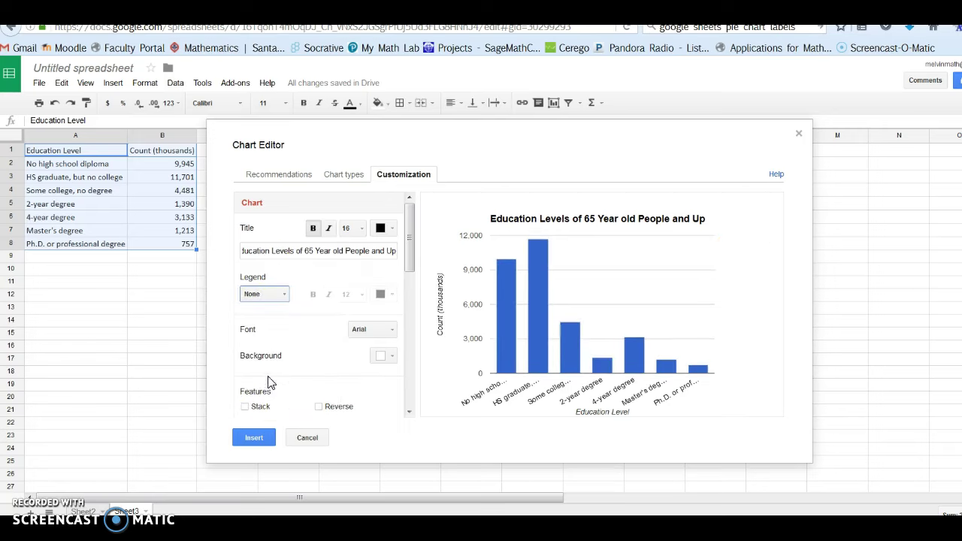
left_click_drag(414, 253, 408, 374)
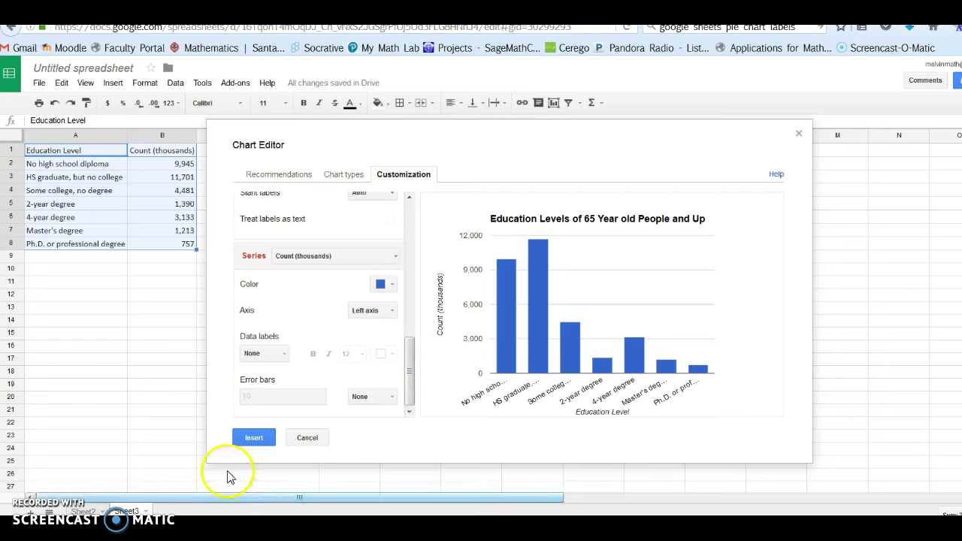
left_click(253, 438)
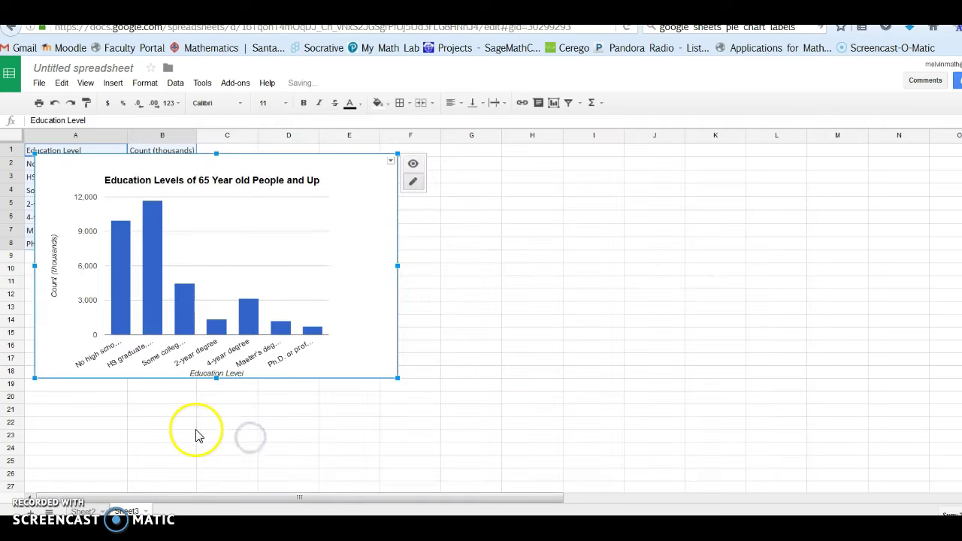
Move the column chart beside the data table, clear of its cells, and enlarge it slightly from its lower corner
left_click_drag(359, 191, 623, 221)
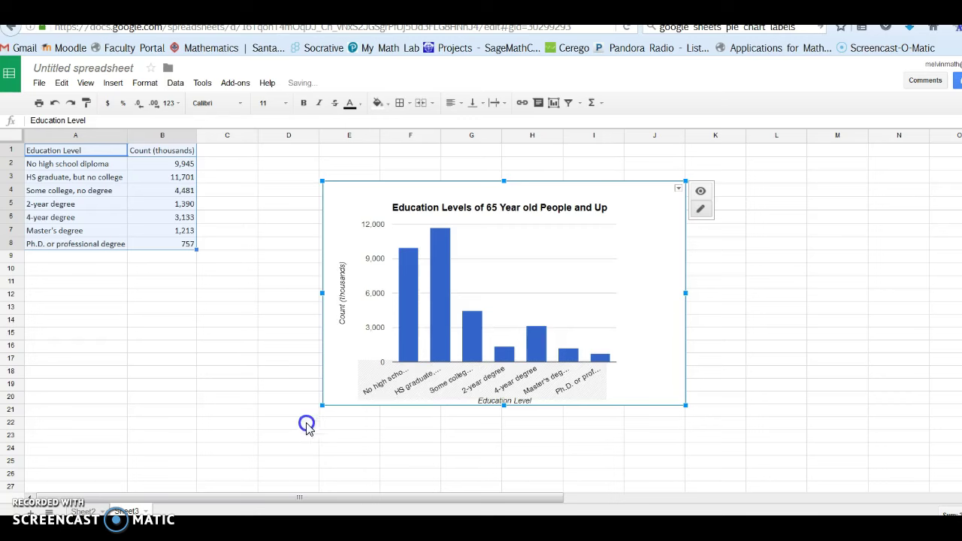
left_click_drag(306, 425, 286, 428)
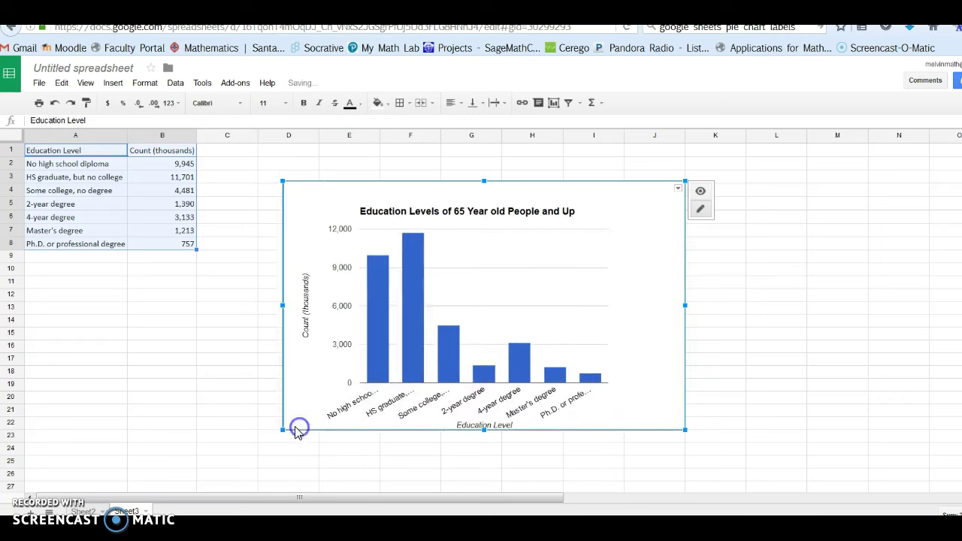
left_click(216, 360)
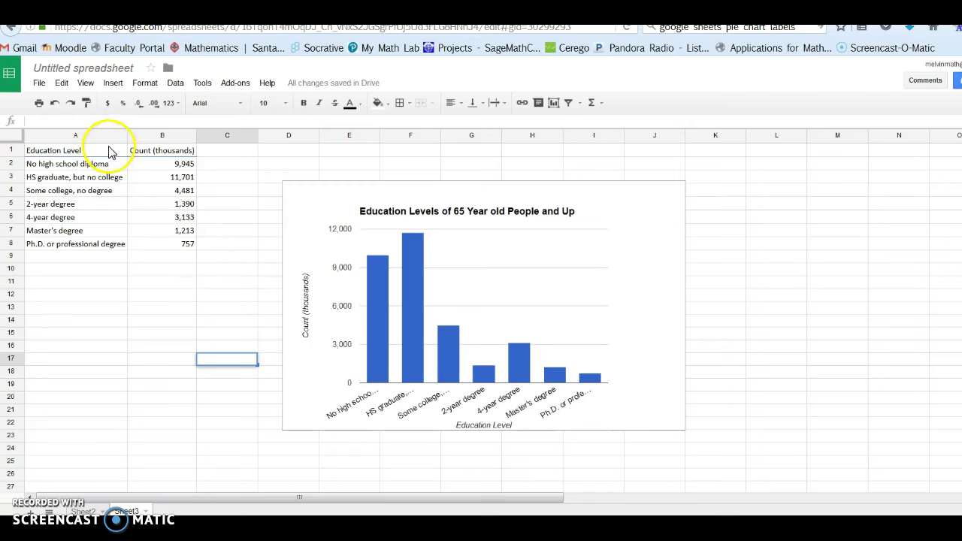
Start a chart from the range A1:B8, compare the donut and 3D pie types and choose the standard pie type
left_click_drag(109, 152, 189, 248)
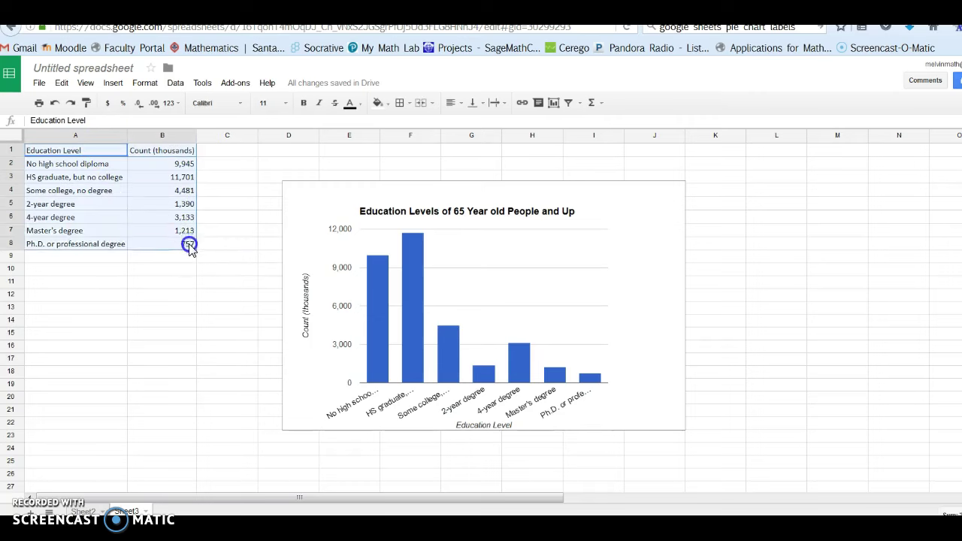
left_click(113, 83)
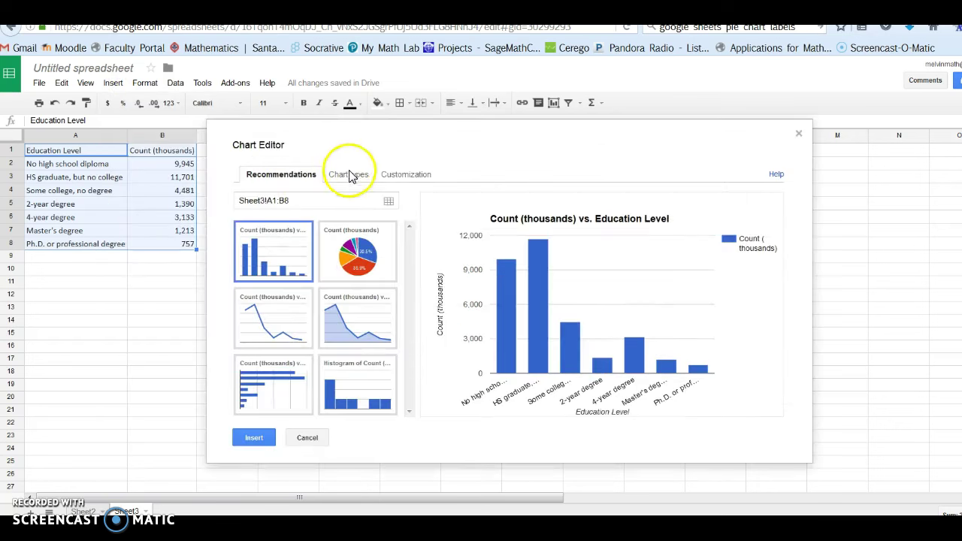
left_click(345, 175)
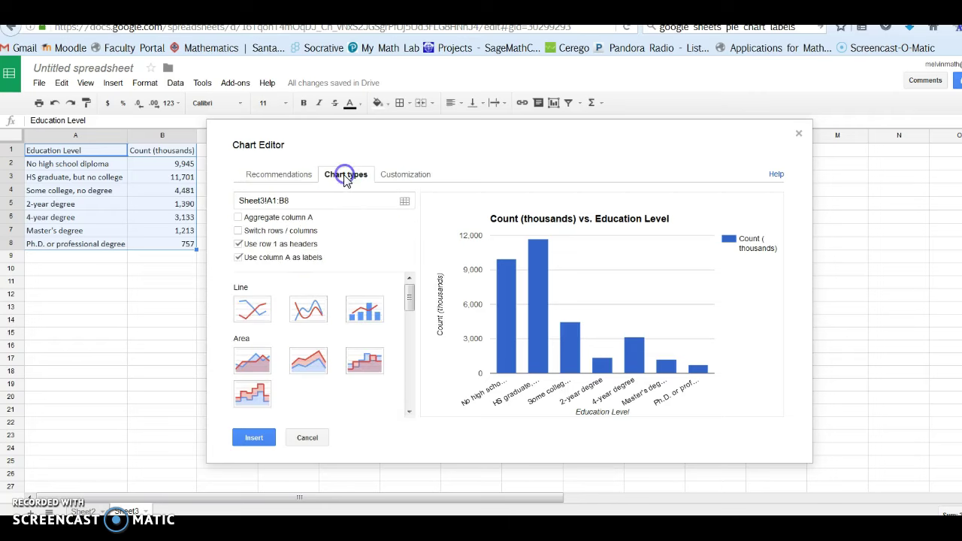
left_click_drag(408, 299, 410, 350)
left_click(277, 321)
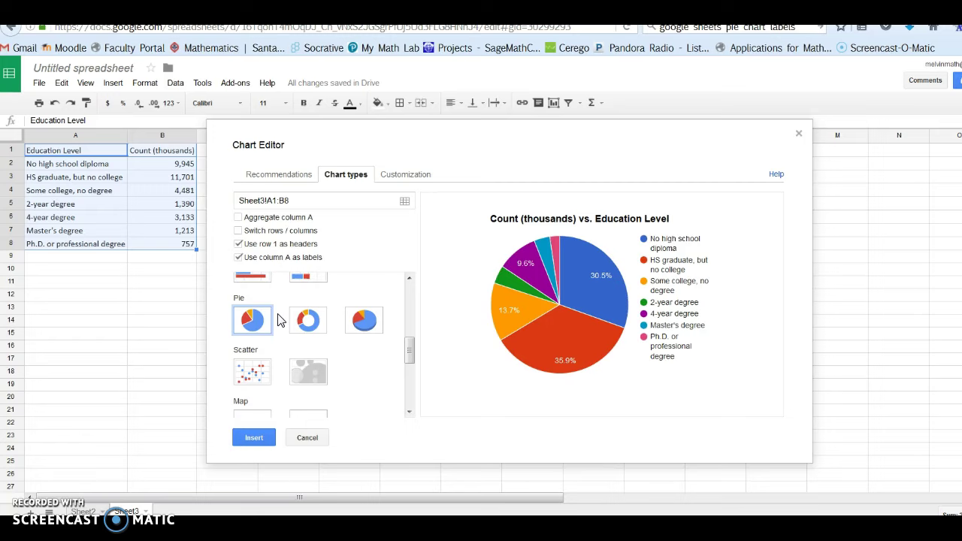
left_click(304, 319)
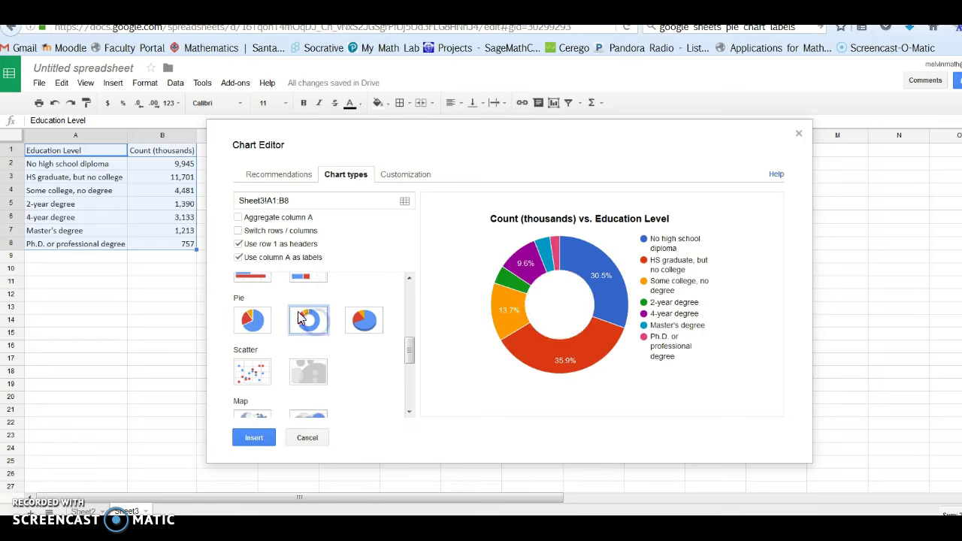
left_click(365, 321)
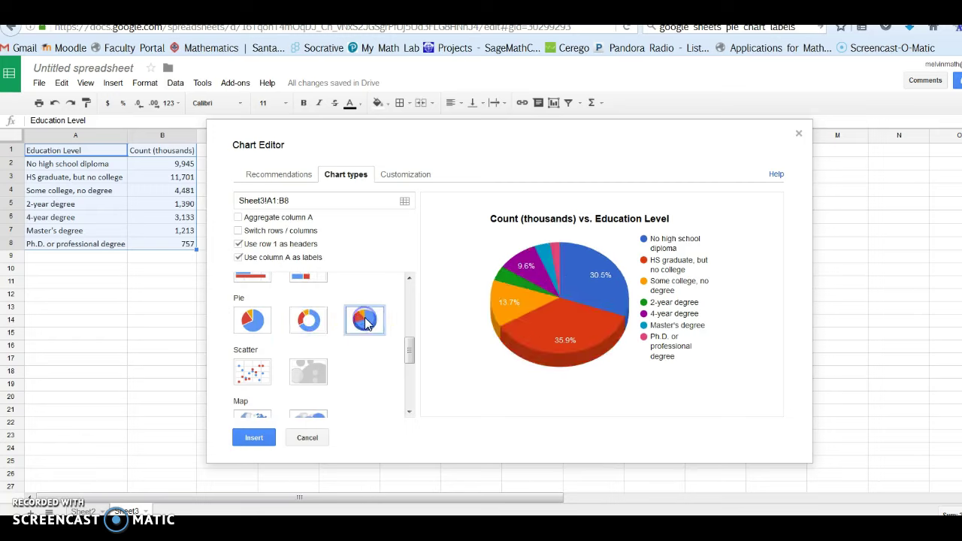
left_click(250, 318)
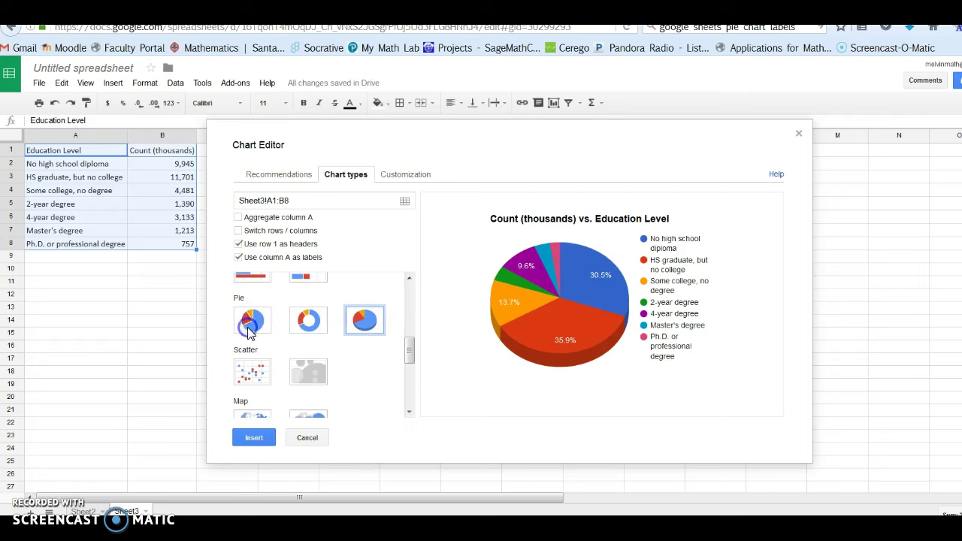
Set the pie chart's title to "Education Level For over 65 years old"
left_click(405, 175)
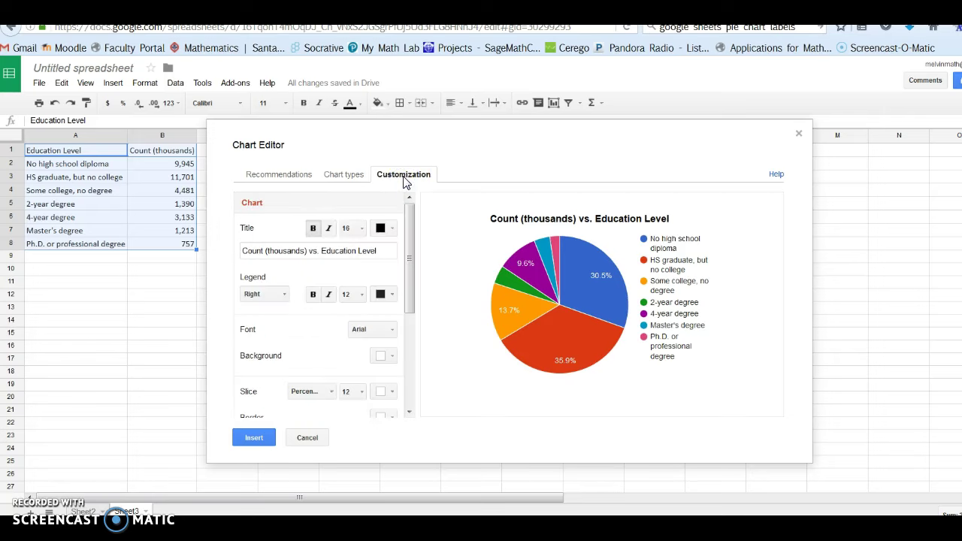
left_click_drag(394, 253, 180, 226)
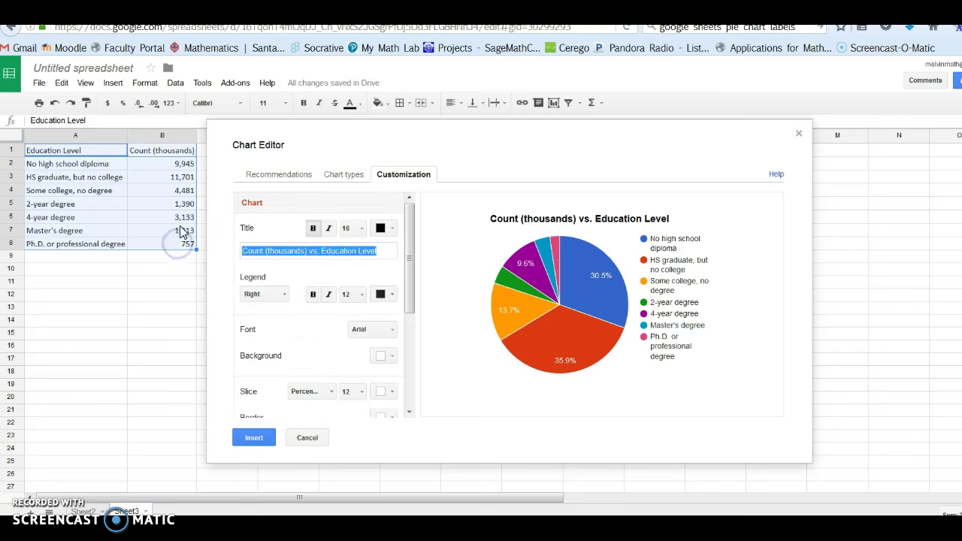
type("E")
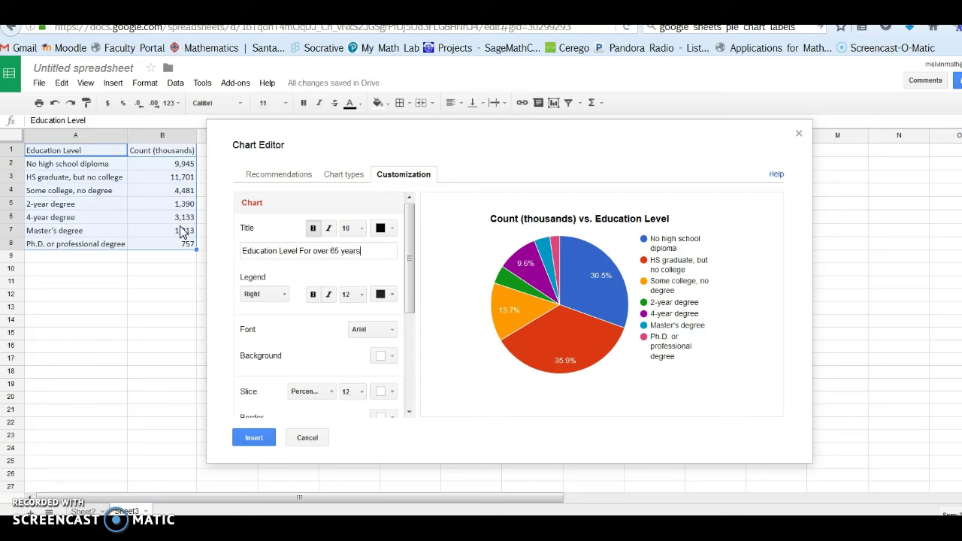
left_click(316, 217)
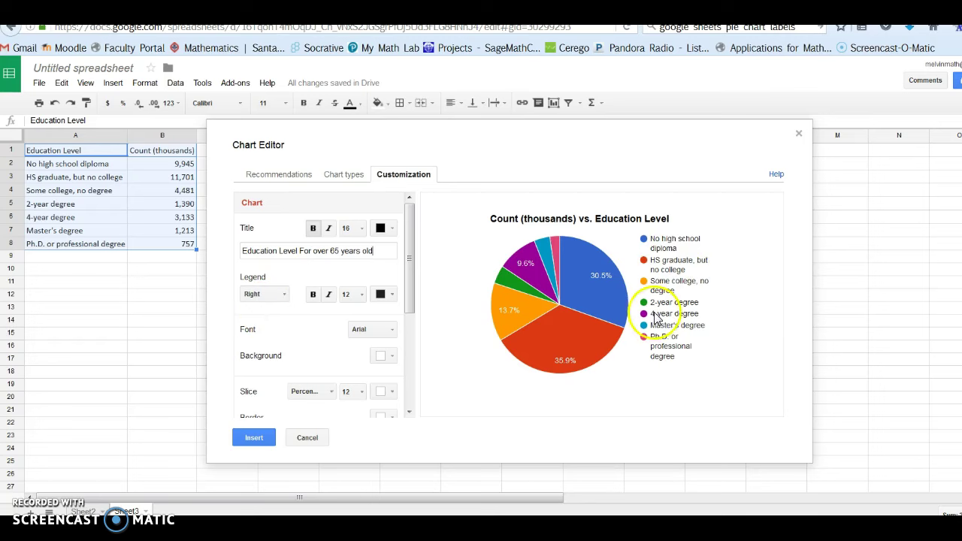
Set the pie chart's slice labels to Value, check the other label options and keep Value
mouse_move(589, 323)
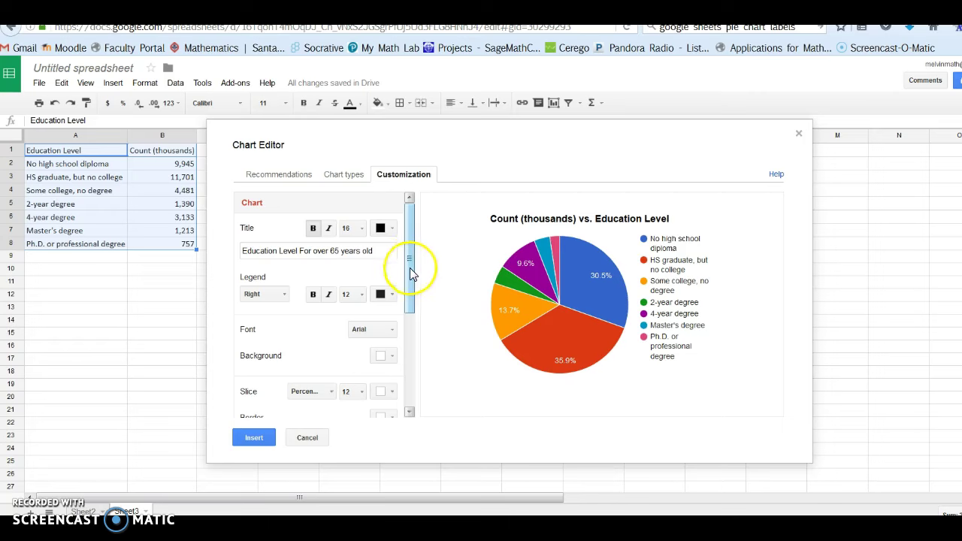
left_click_drag(412, 272, 414, 290)
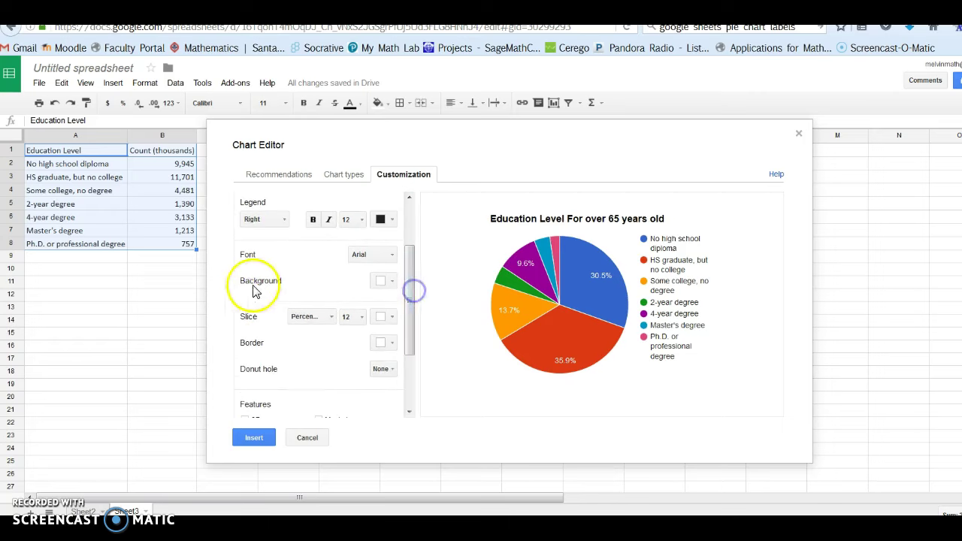
left_click(331, 316)
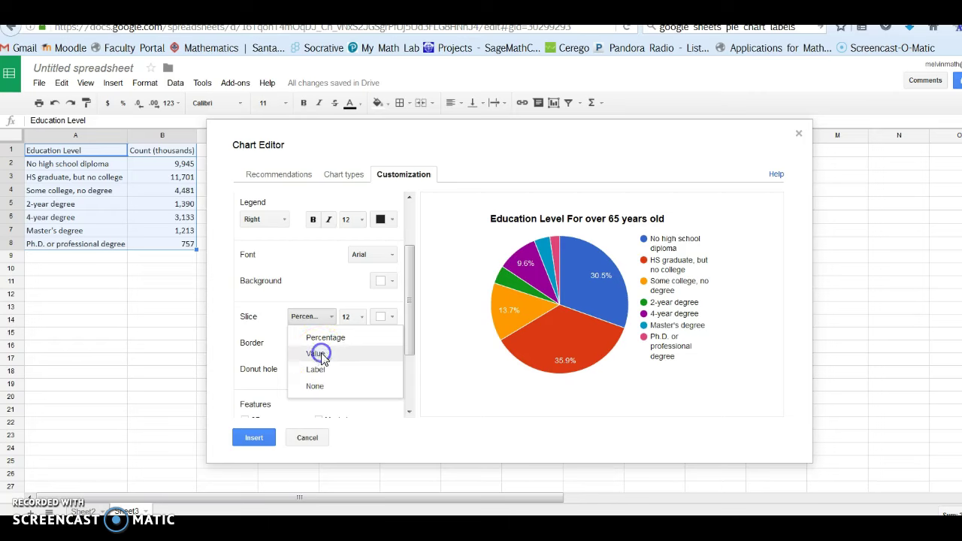
left_click(321, 354)
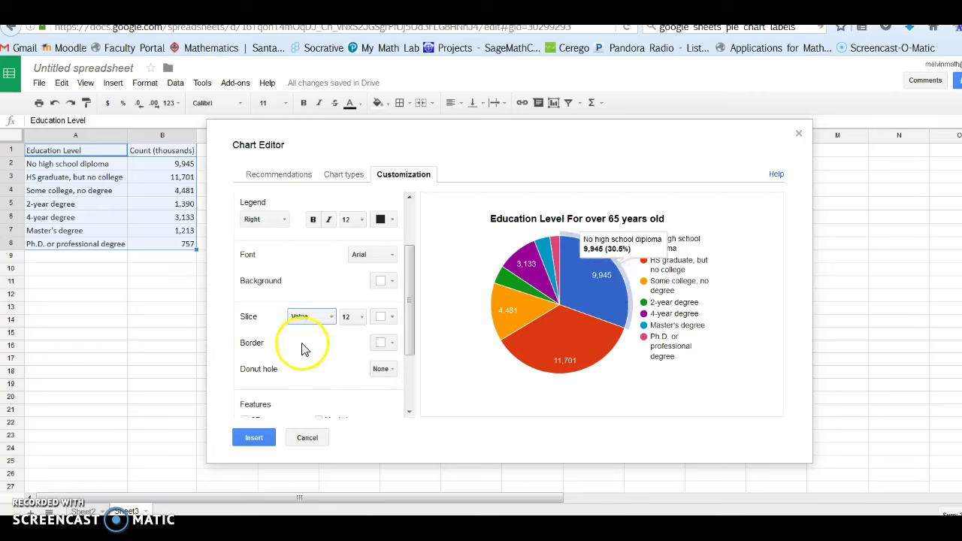
left_click(326, 316)
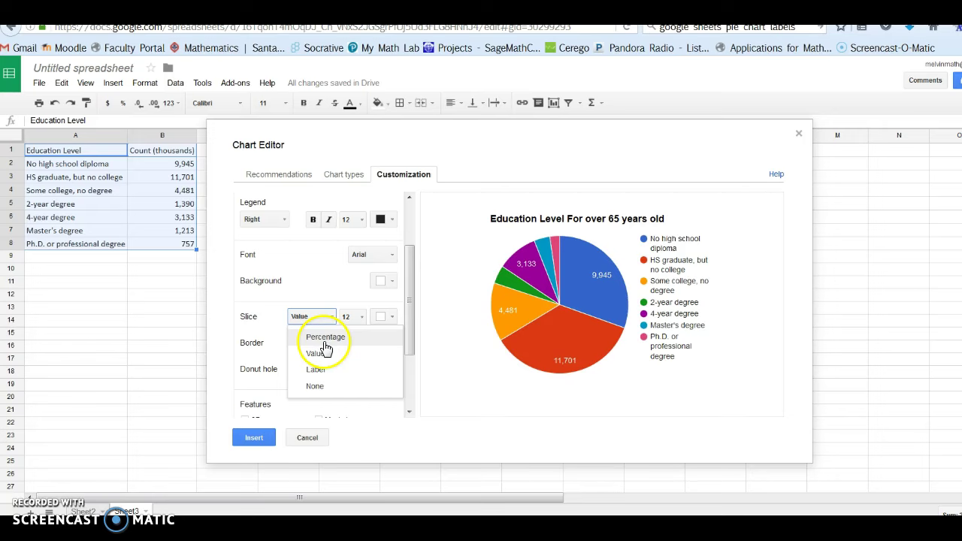
left_click(305, 282)
scroll(311, 290, "down", 1)
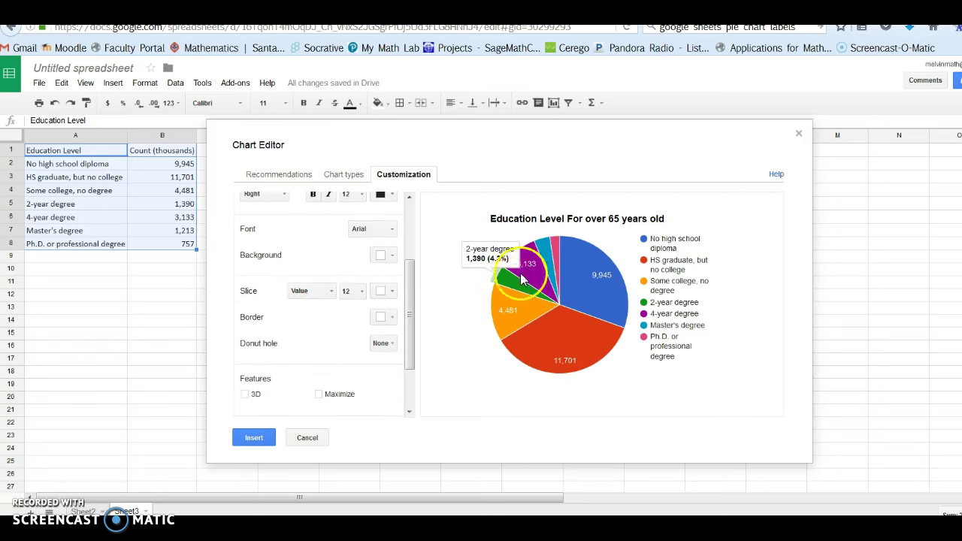
Try font sizes 8 and 7 for the slice labels, and set the size back to 12
mouse_move(543, 252)
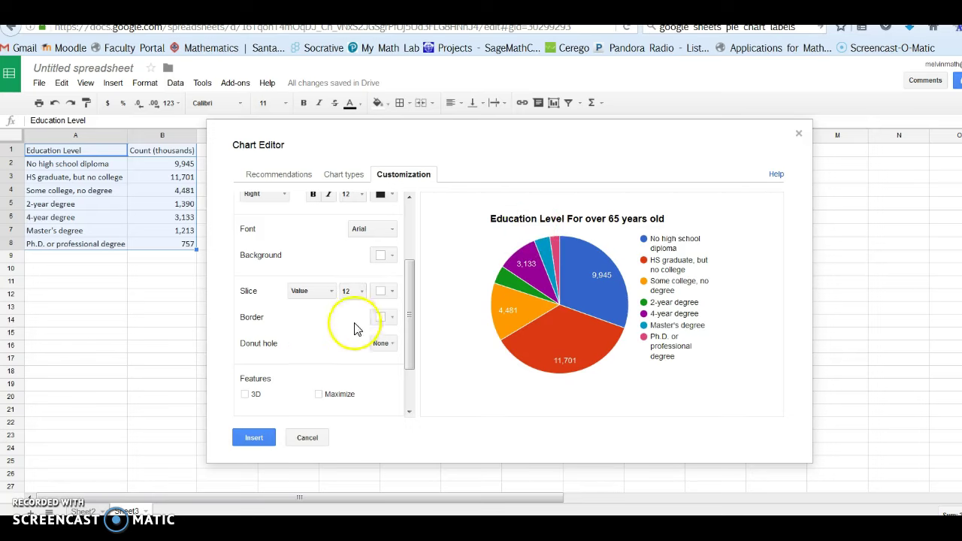
left_click(352, 291)
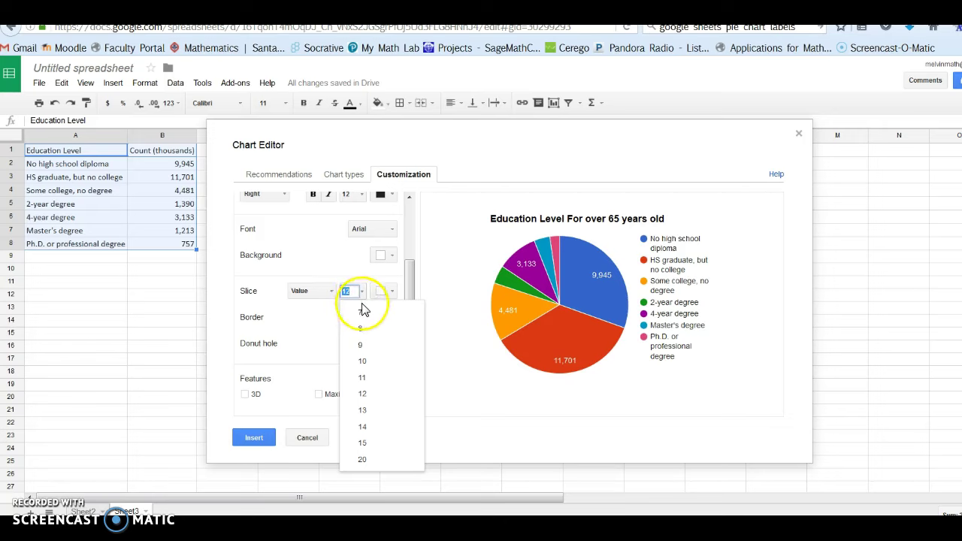
left_click(362, 328)
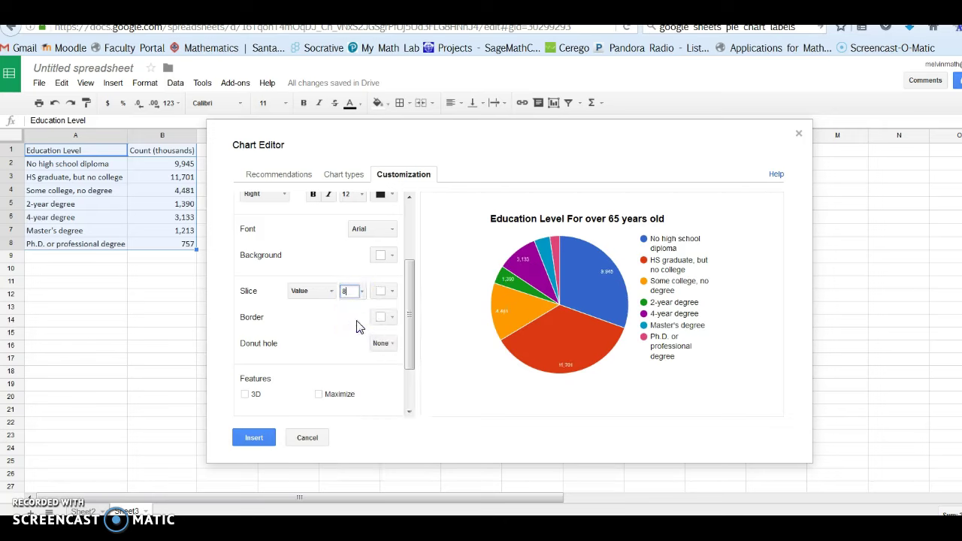
left_click(355, 295)
left_click(546, 251)
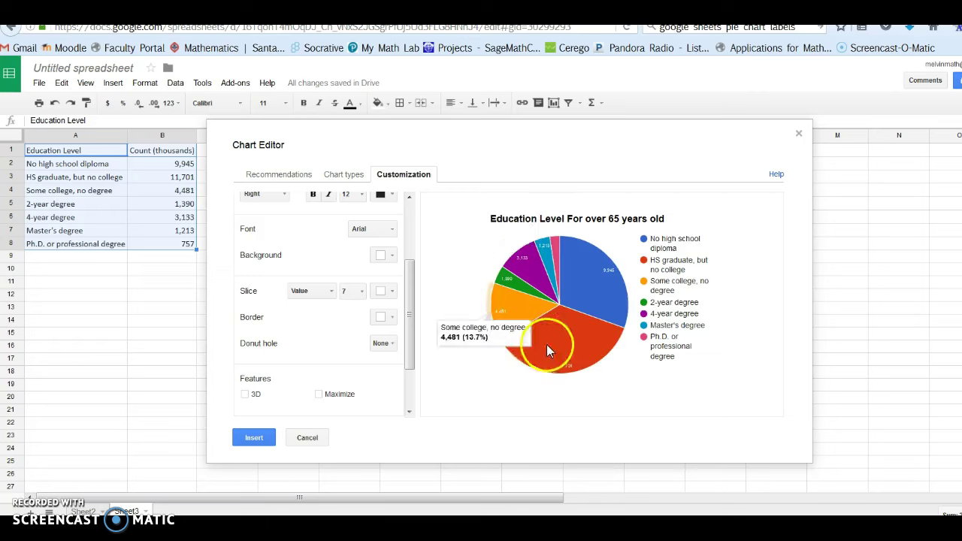
left_click(364, 292)
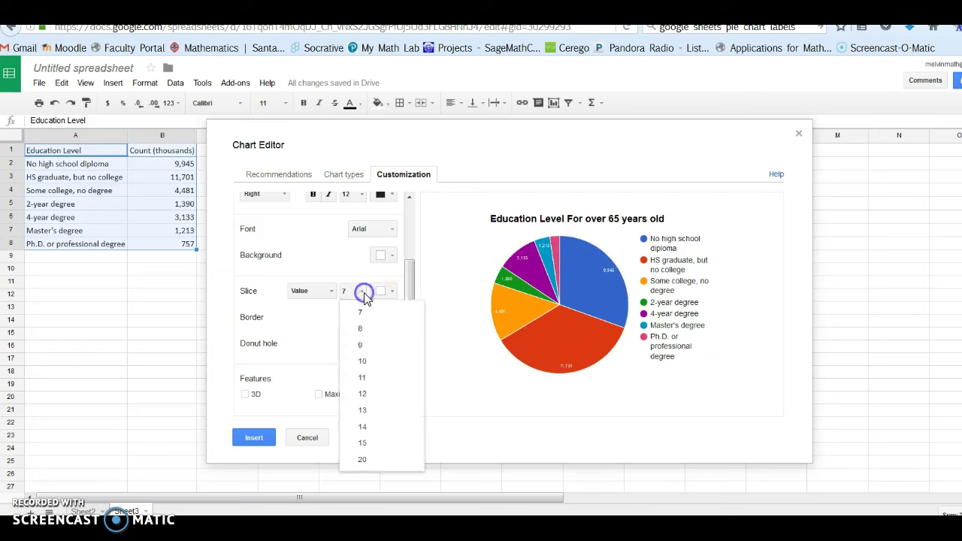
left_click(375, 399)
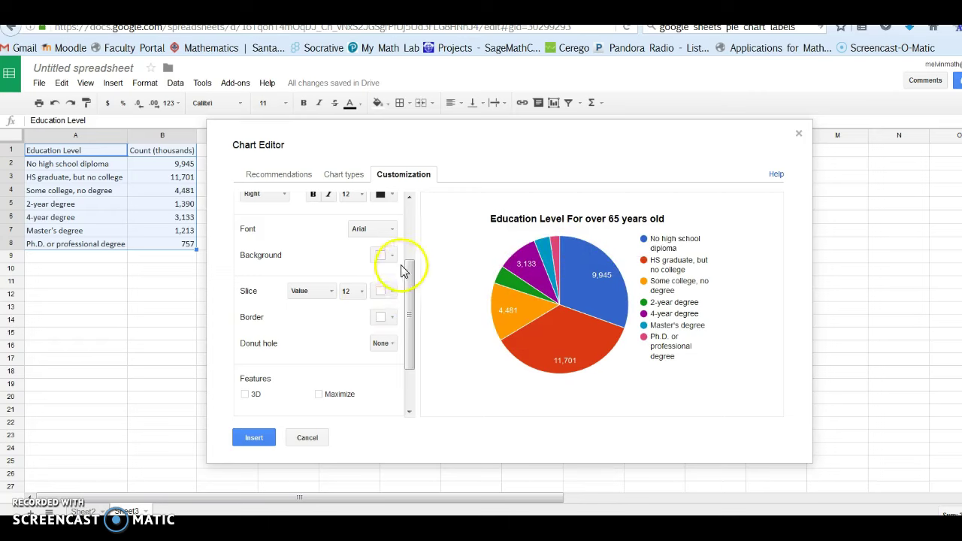
Review the remaining pie chart options and insert the chart into the sheet
left_click_drag(409, 271, 413, 329)
left_click(254, 440)
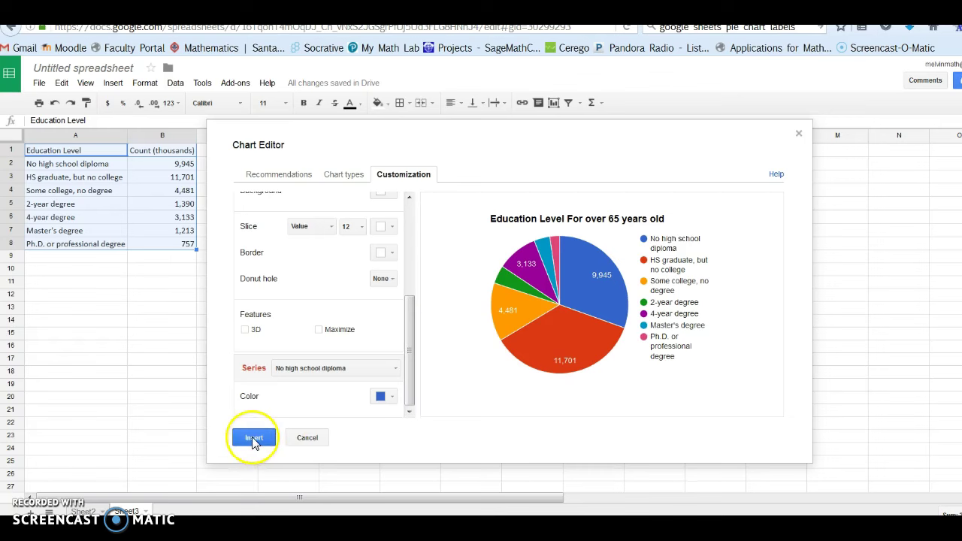